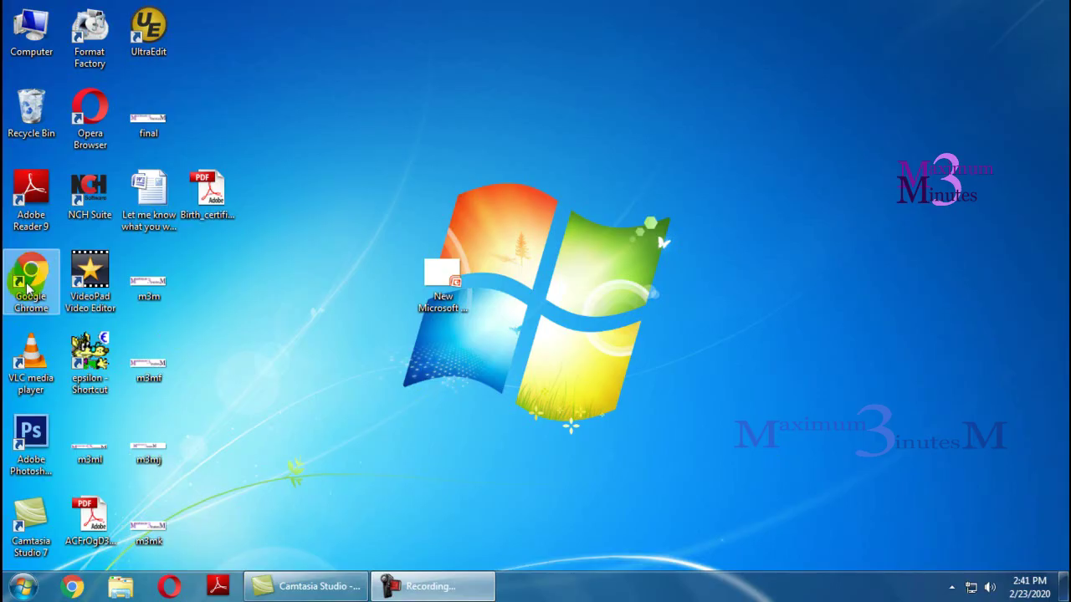
- Search Google for tnpds and open the official tnpds.gov.in site
type("ds")
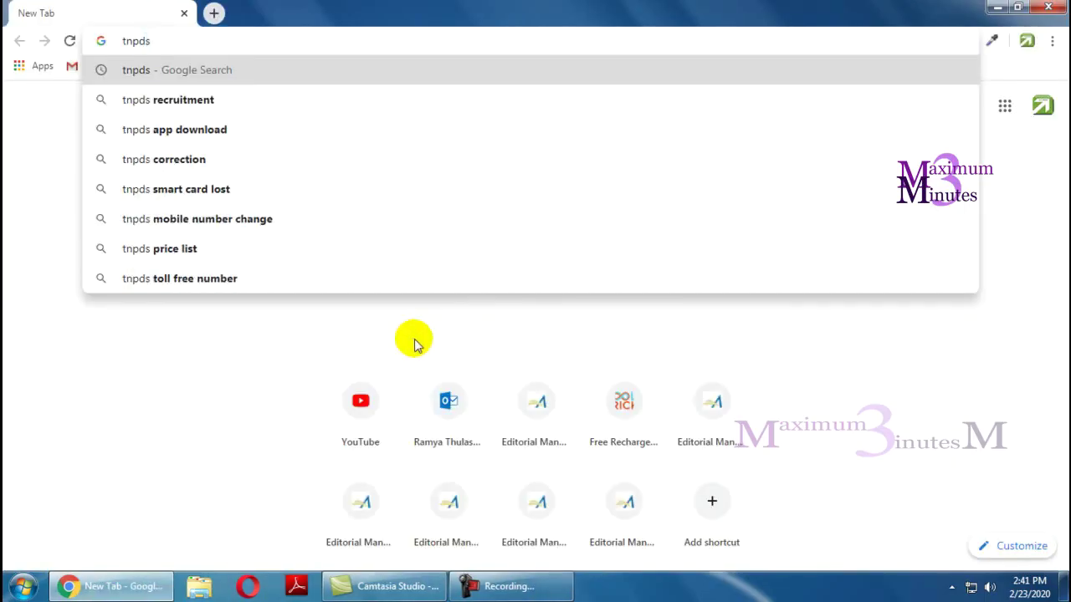
key("Return")
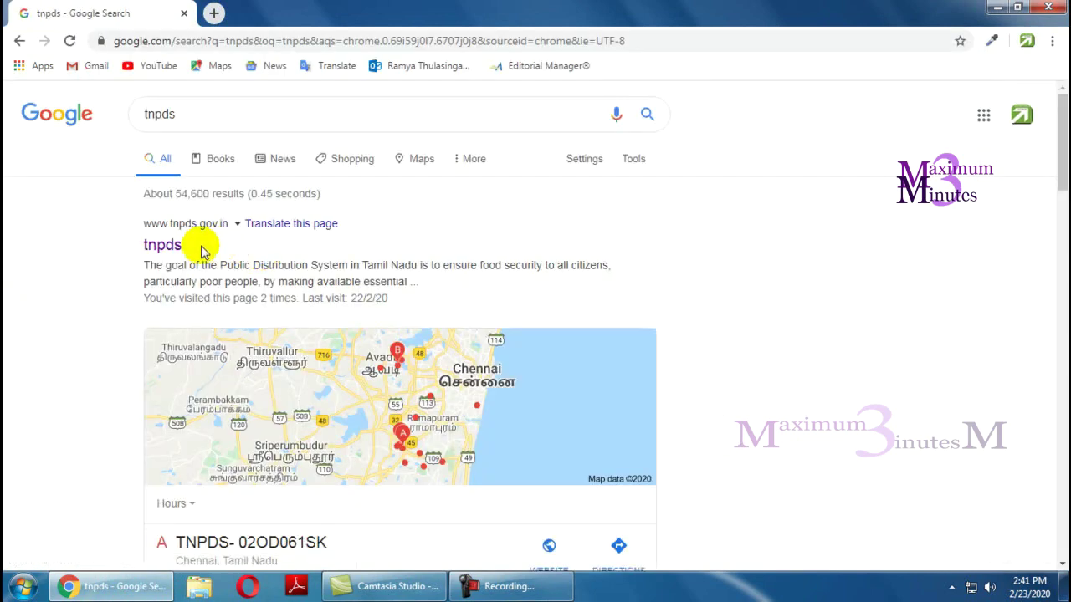
left_click(161, 248)
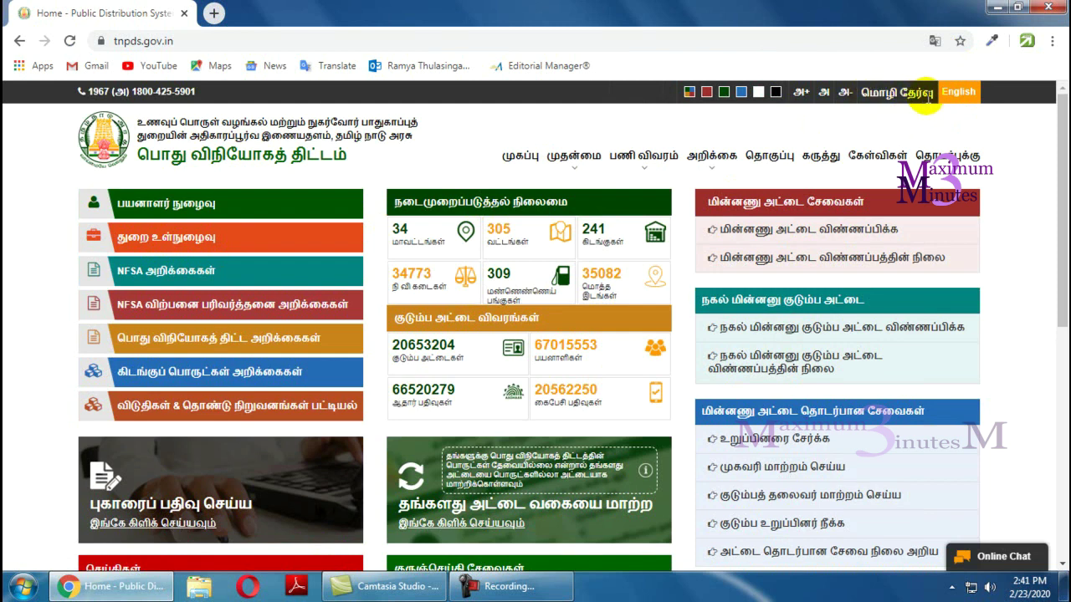
- Switch the TNPDS portal to English and go to the Citizen Login page
left_click(954, 95)
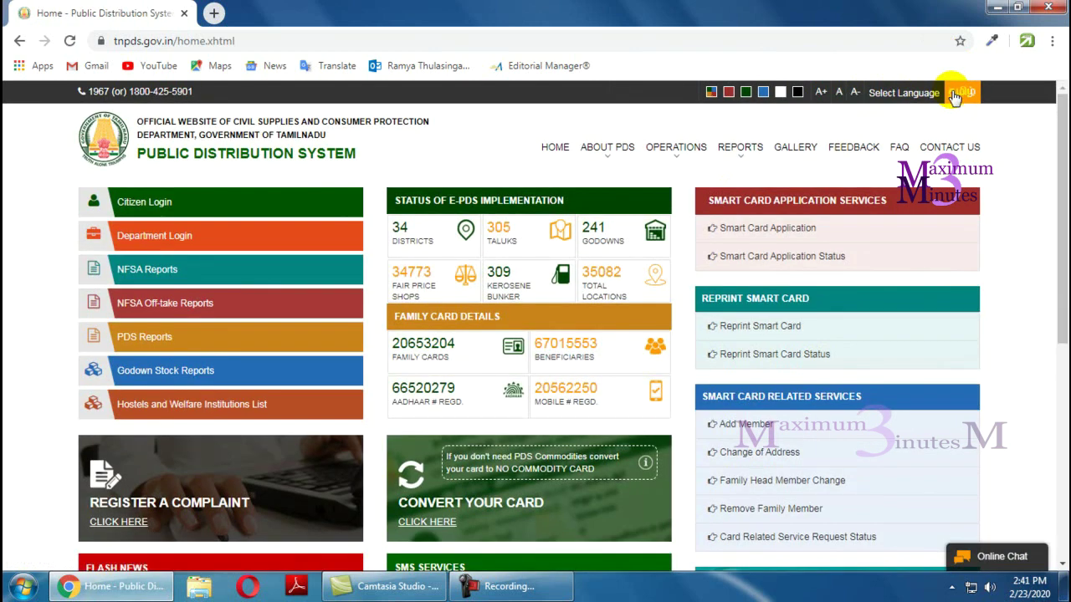
left_click(160, 207)
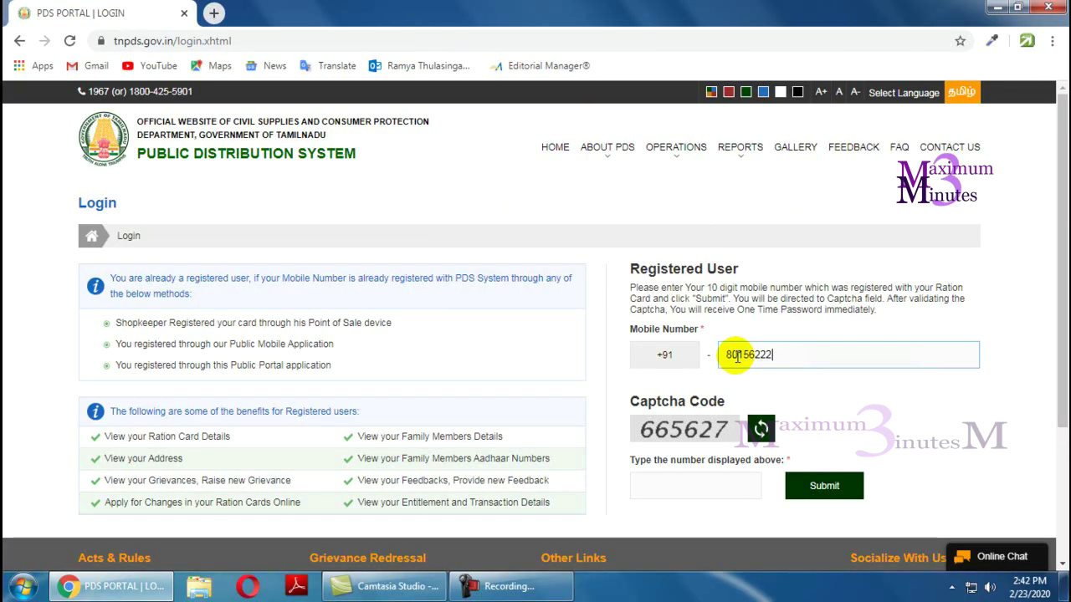
- Finish the mobile number, enter the captcha and the OTP, and log in
type("8")
left_click(651, 485)
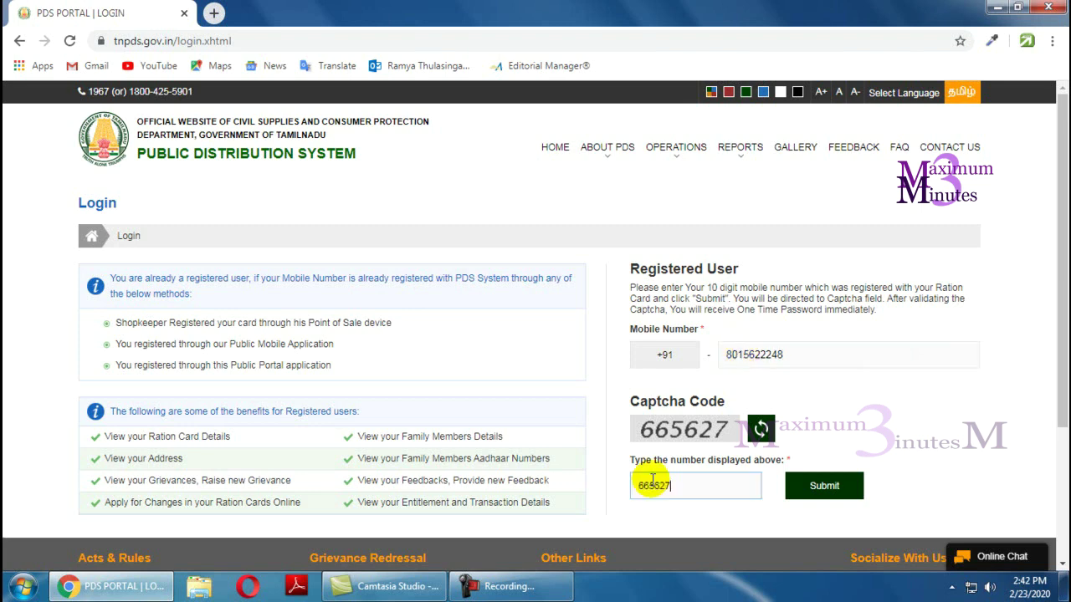
left_click(824, 486)
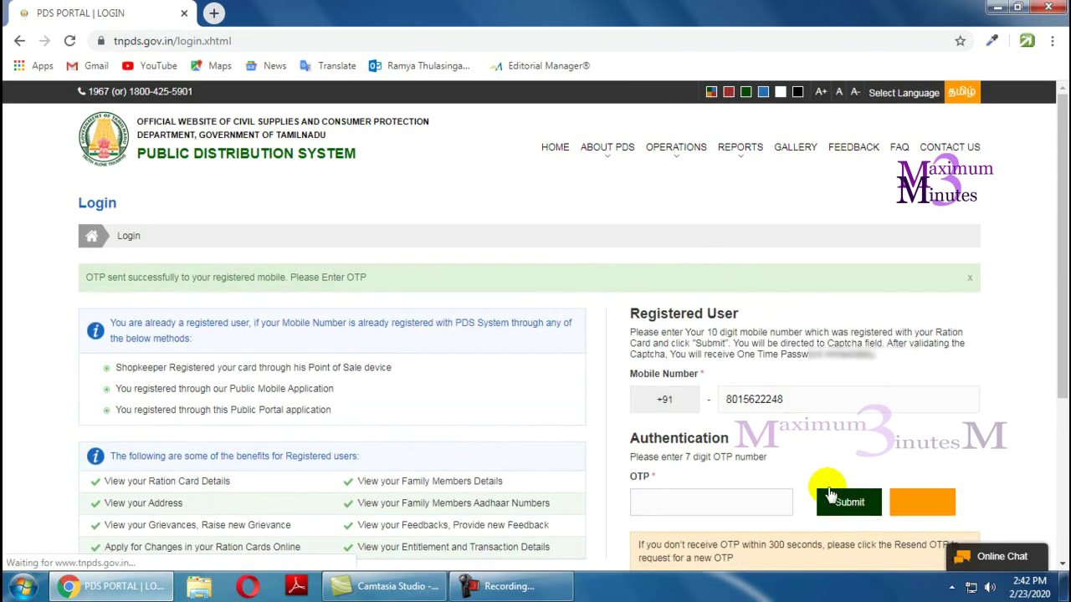
left_click(818, 500)
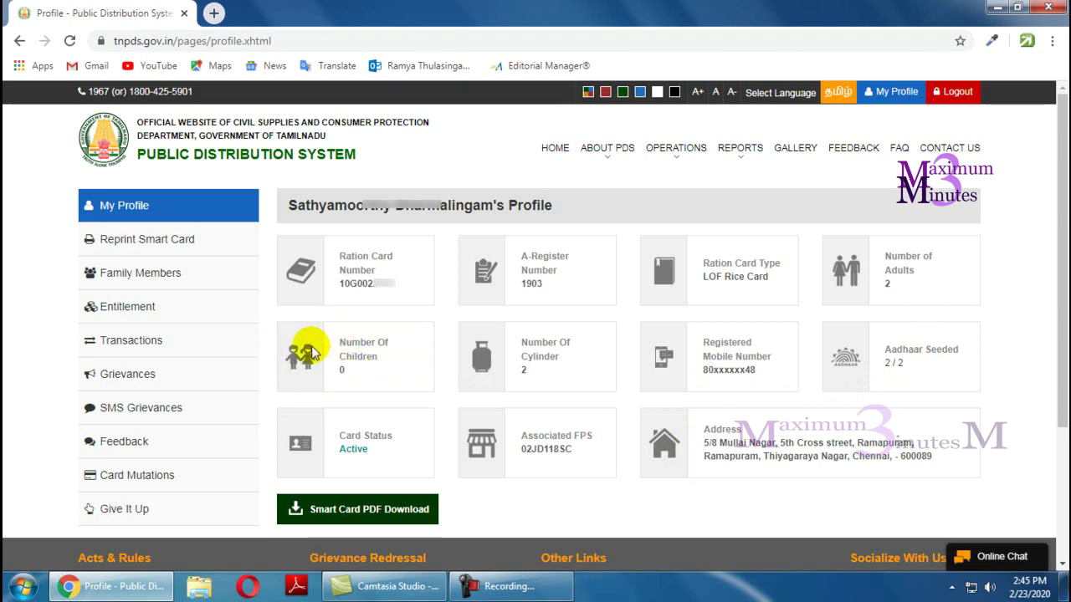
- Start a new Card Mutations request and choose the Add Member service
left_click(132, 485)
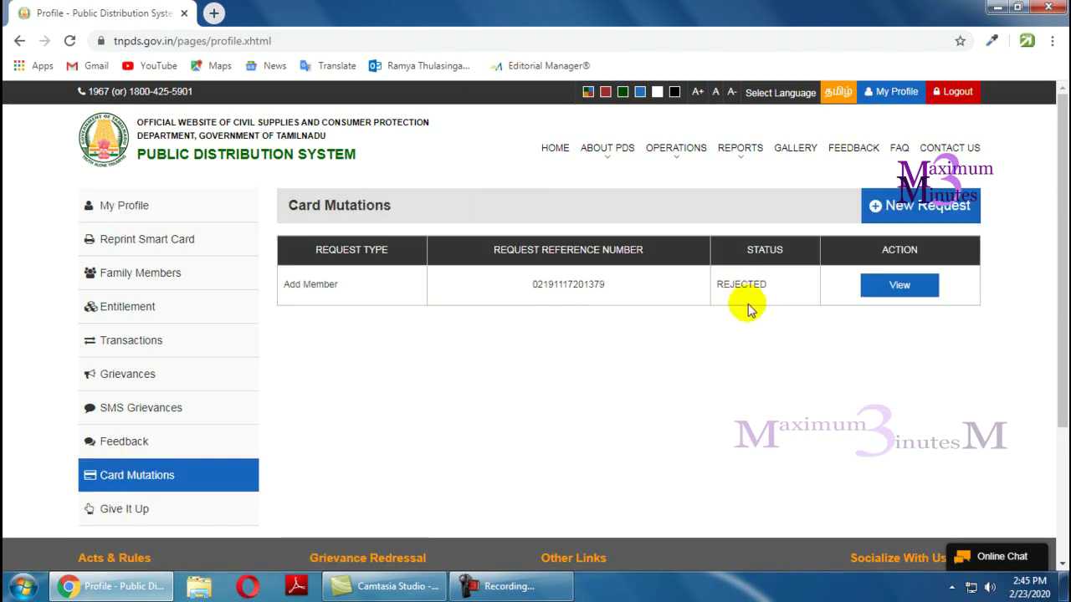
left_click(896, 194)
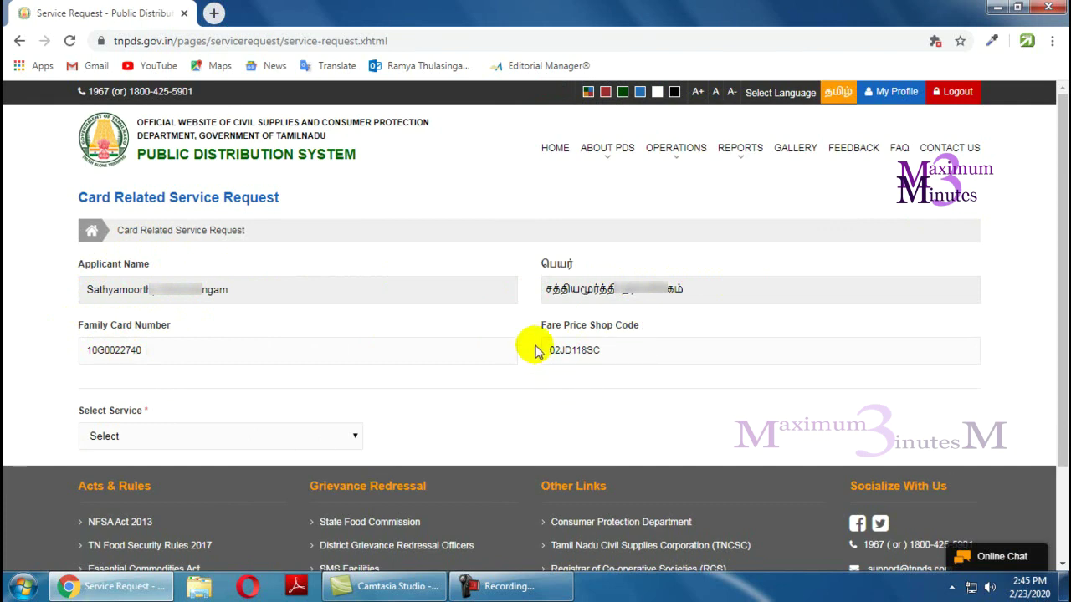
left_click(353, 432)
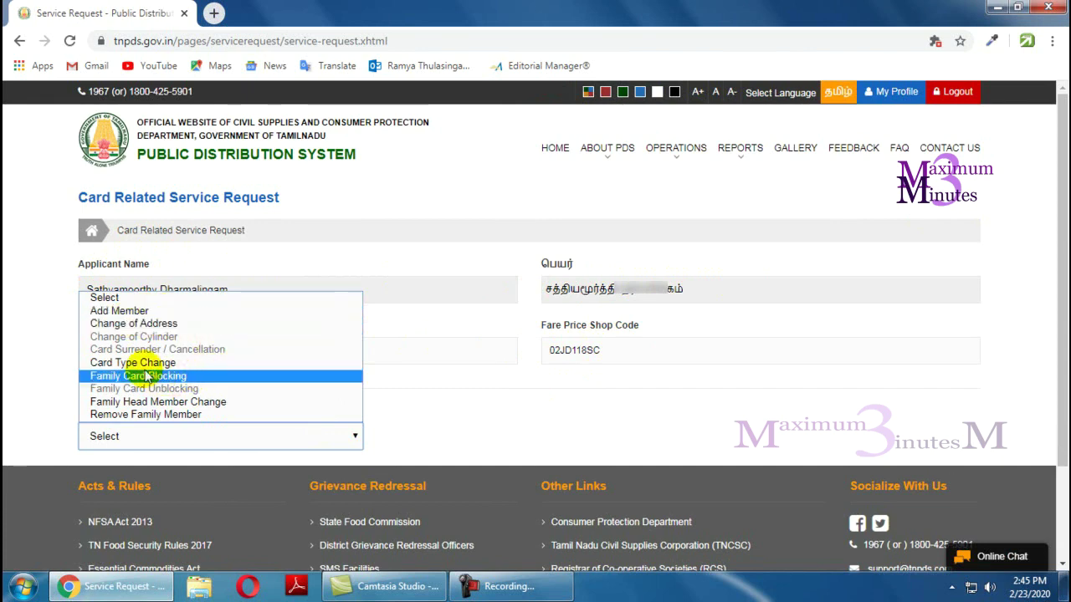
left_click(137, 313)
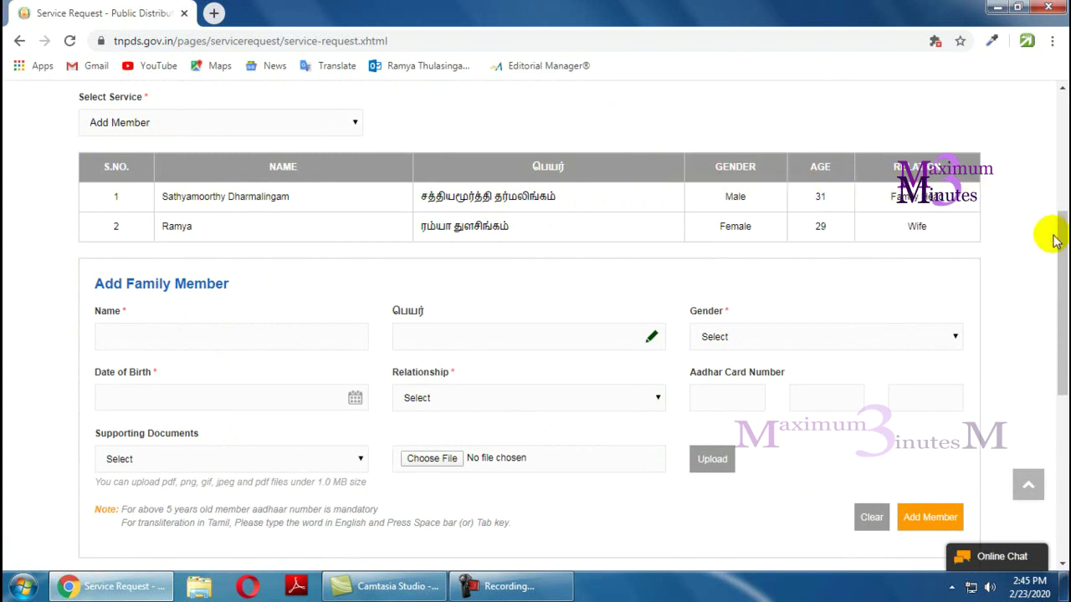
left_click(150, 337)
type("Prasanna")
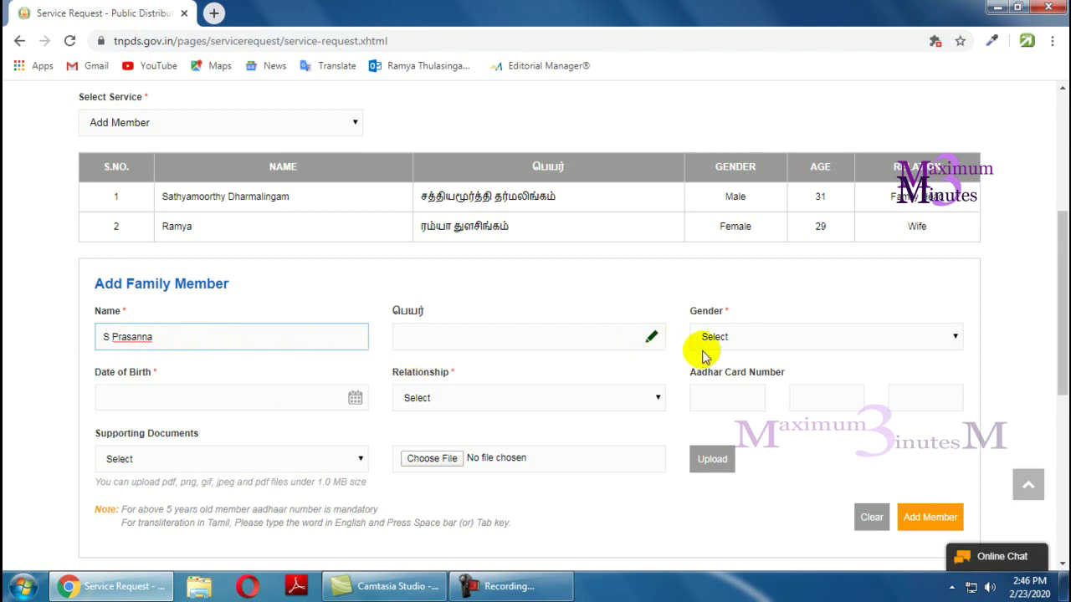
left_click(751, 337)
left_click(723, 370)
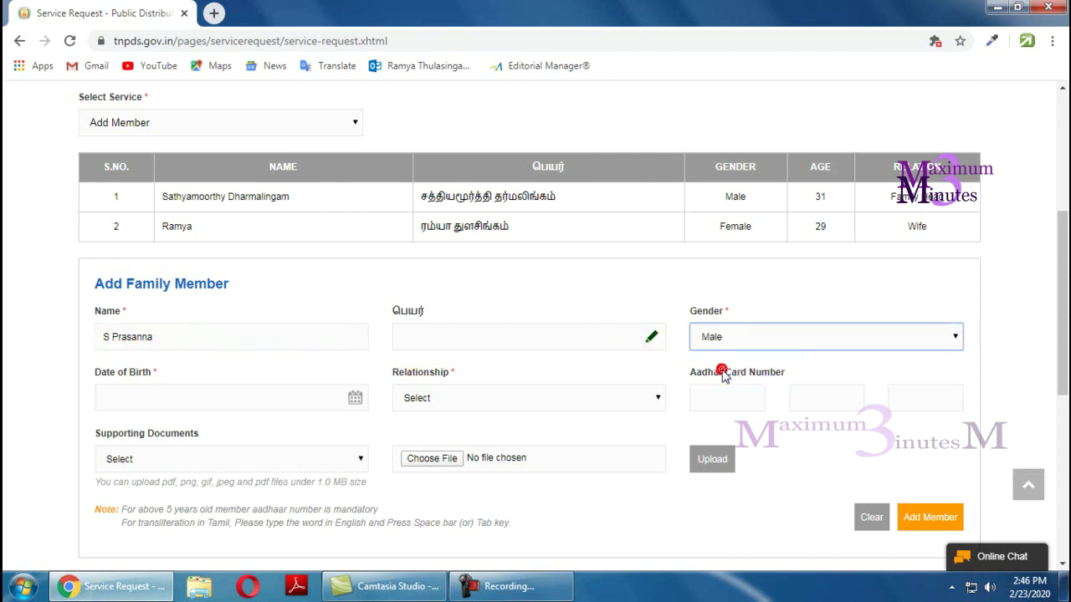
left_click(319, 398)
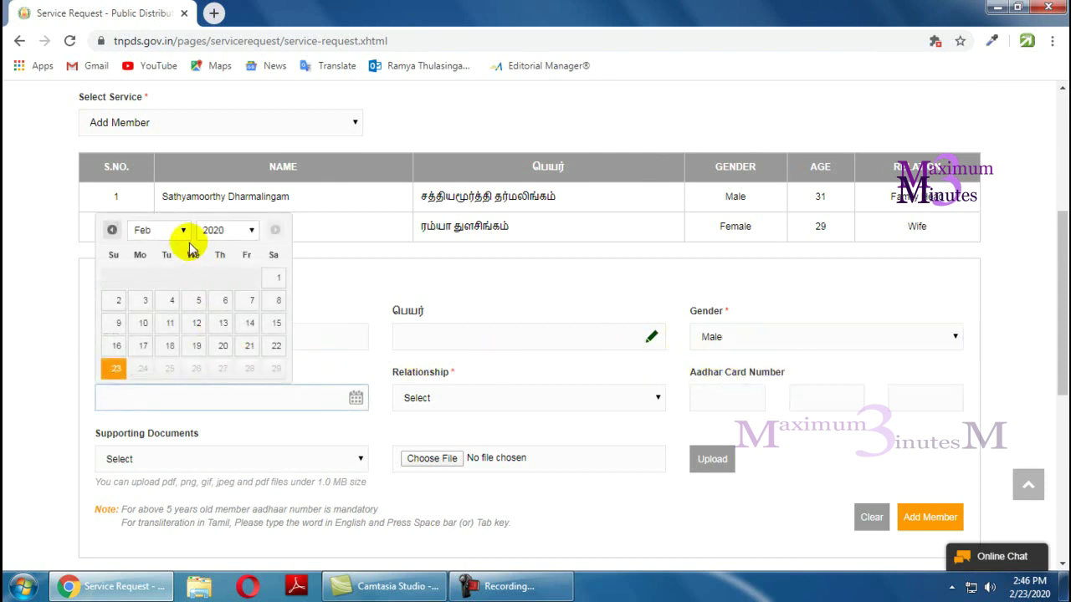
left_click(118, 300)
left_click(501, 398)
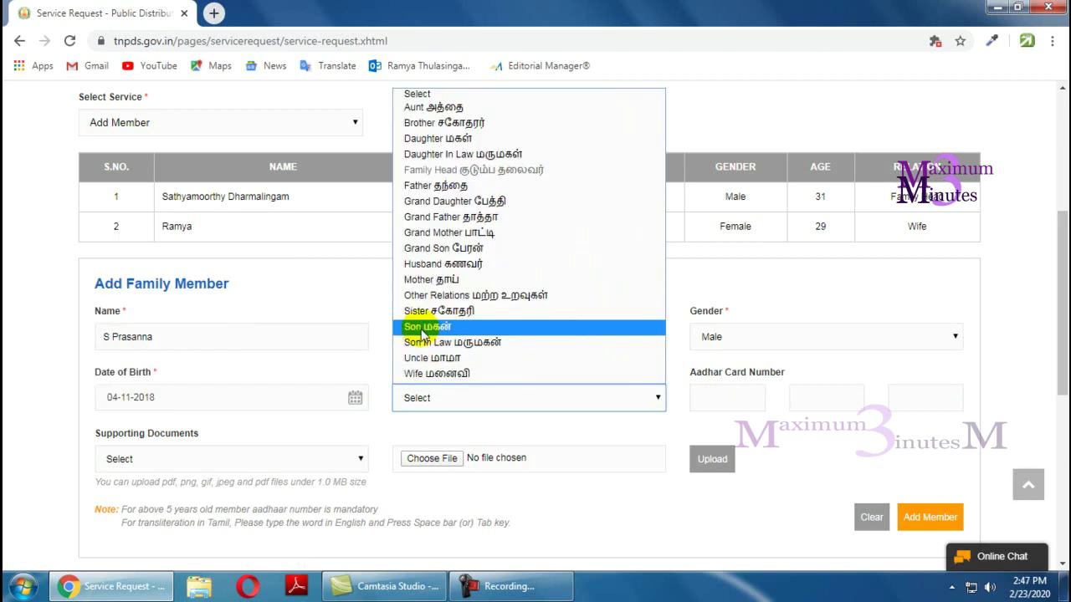
left_click(414, 327)
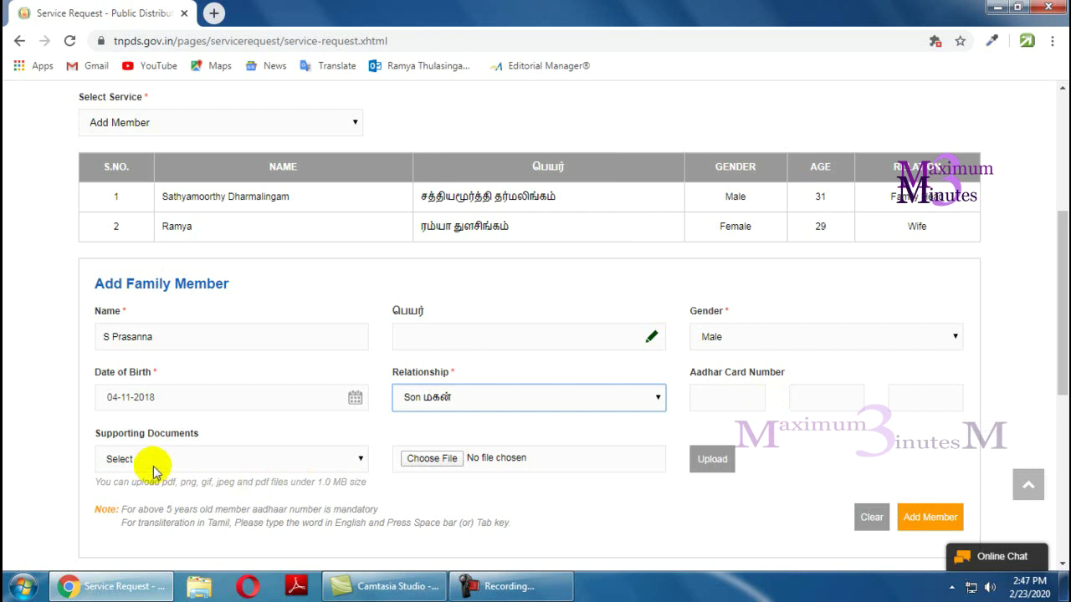
left_click(359, 458)
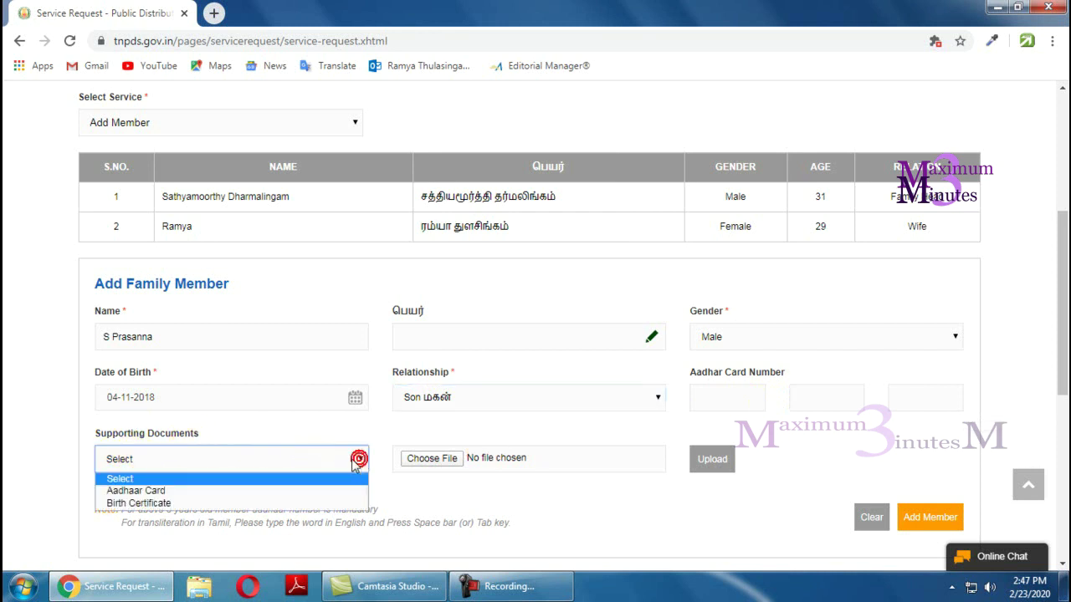
left_click(168, 504)
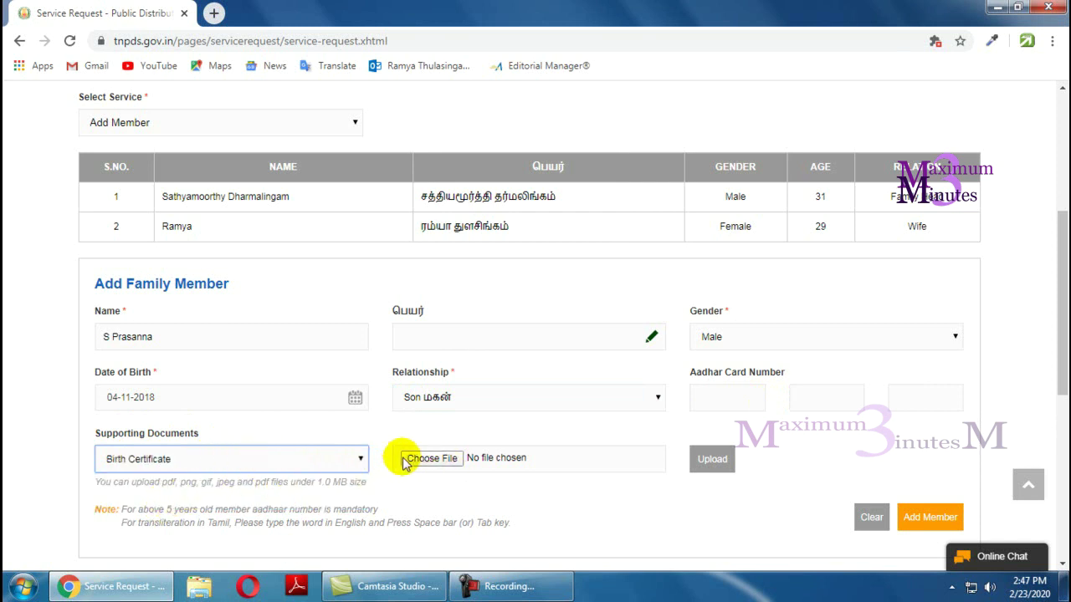
- Attach and upload the birth certificate PDF from the desktop
left_click(429, 461)
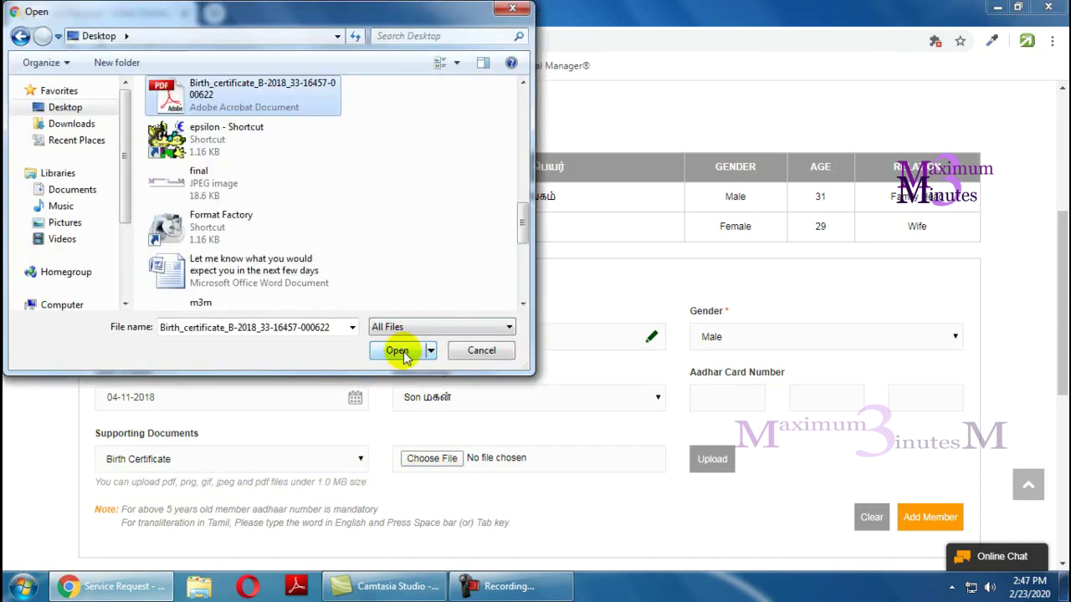
left_click(394, 350)
left_click(712, 461)
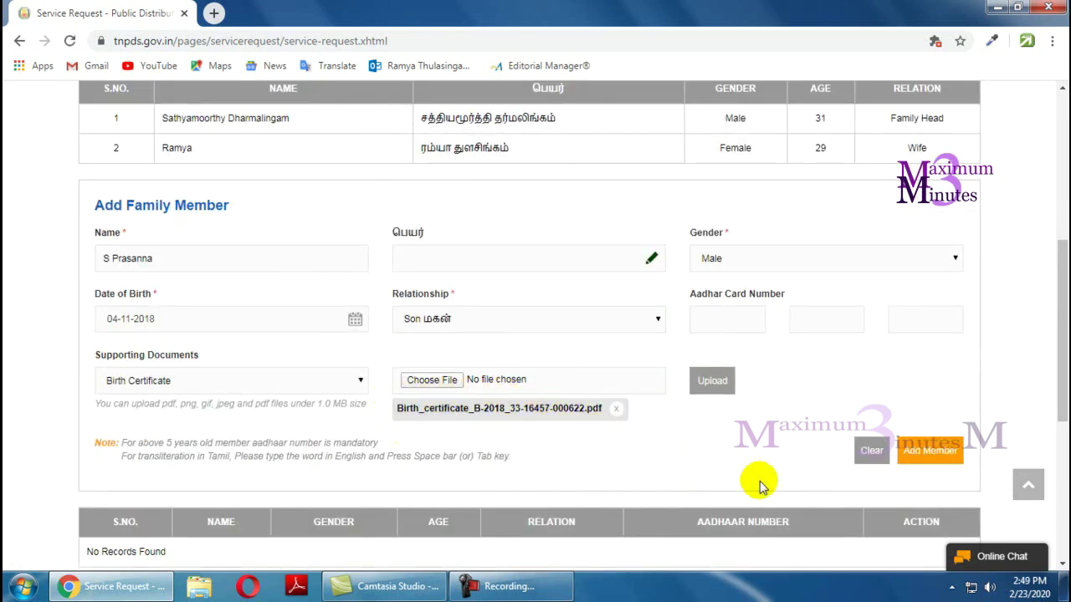
- Add the son to the member list, accept the declaration and submit the request
left_click(929, 452)
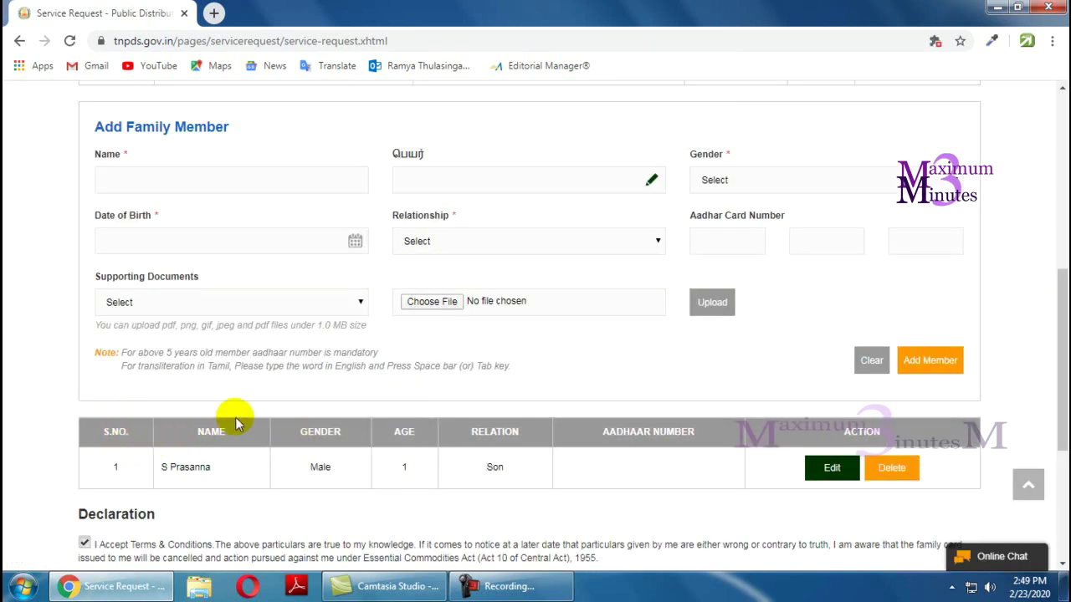
scroll(710, 497, "down", 2)
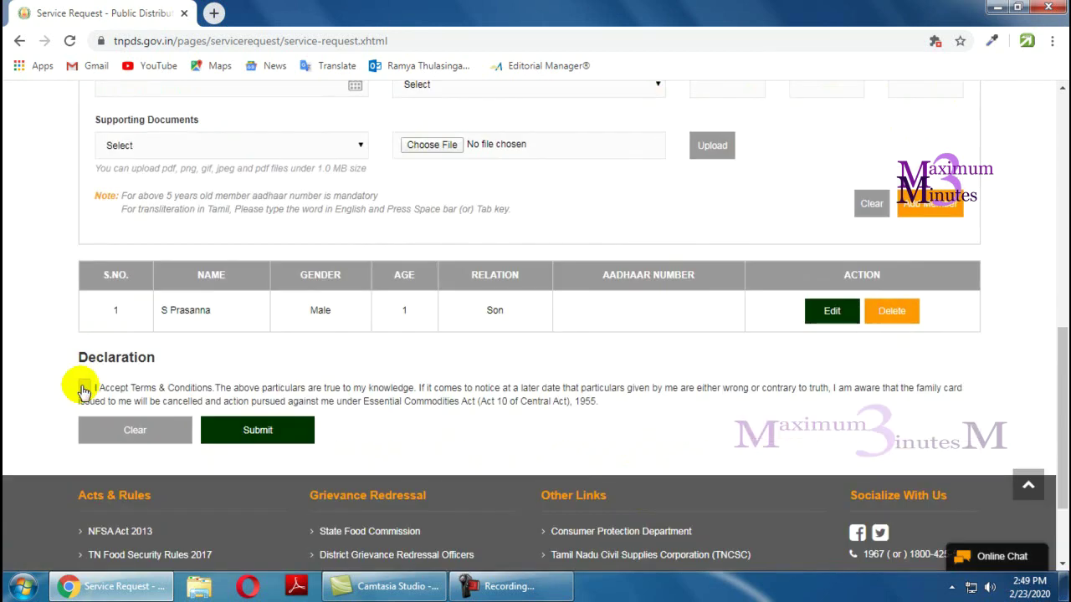
left_click(82, 388)
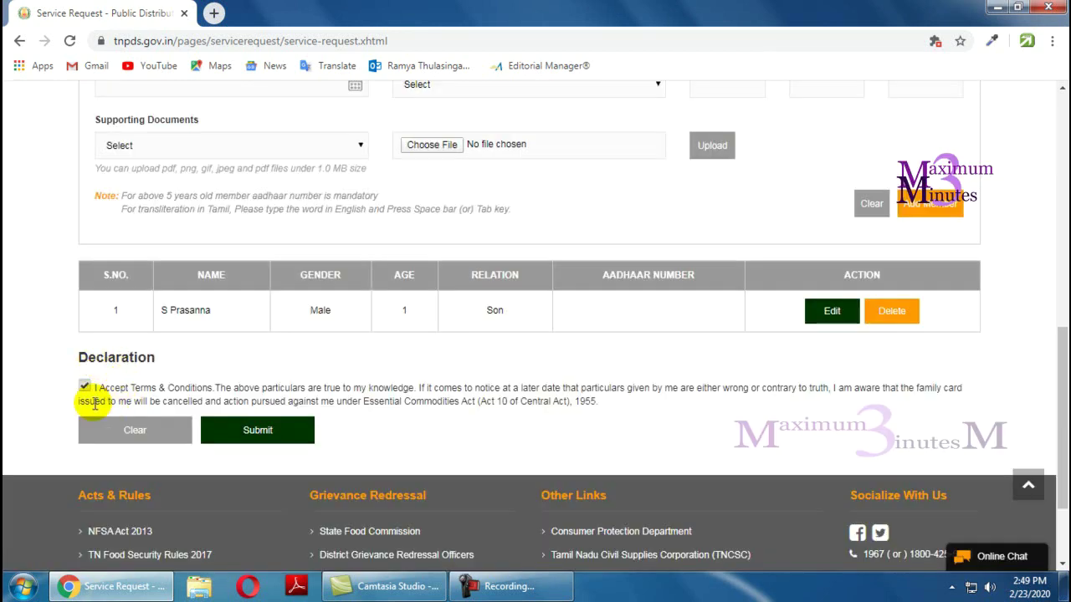
left_click(261, 431)
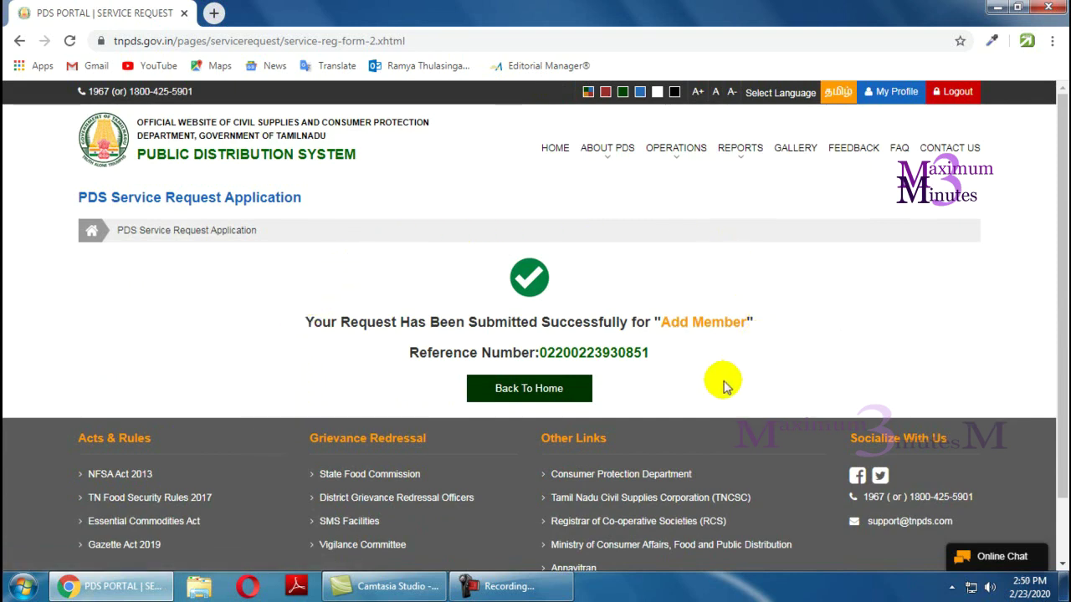
- Return to Card Mutations and view the new Add Member request's details
left_click(542, 388)
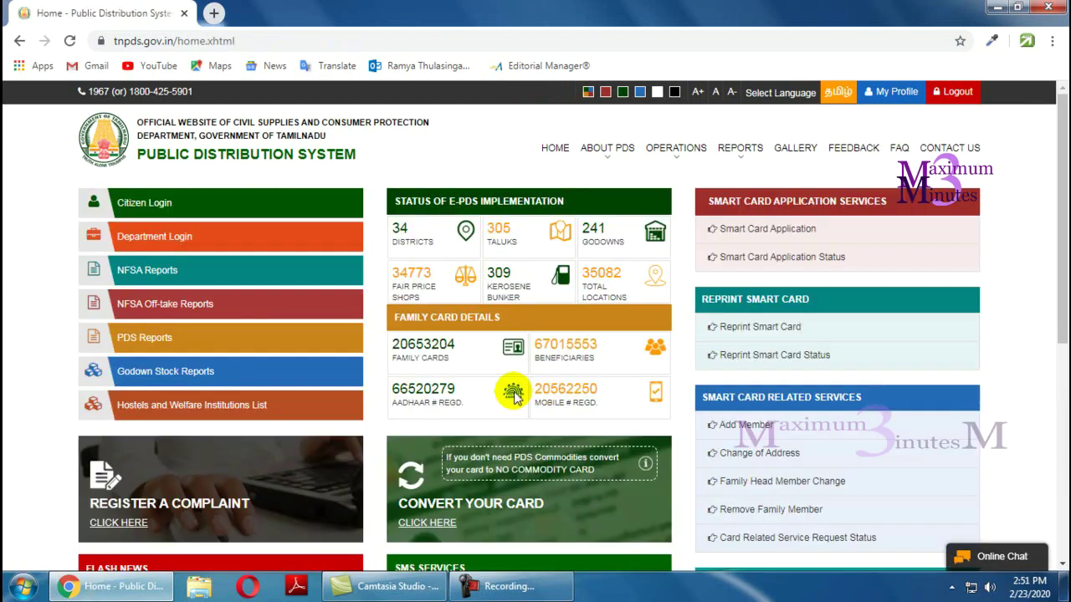
left_click(138, 203)
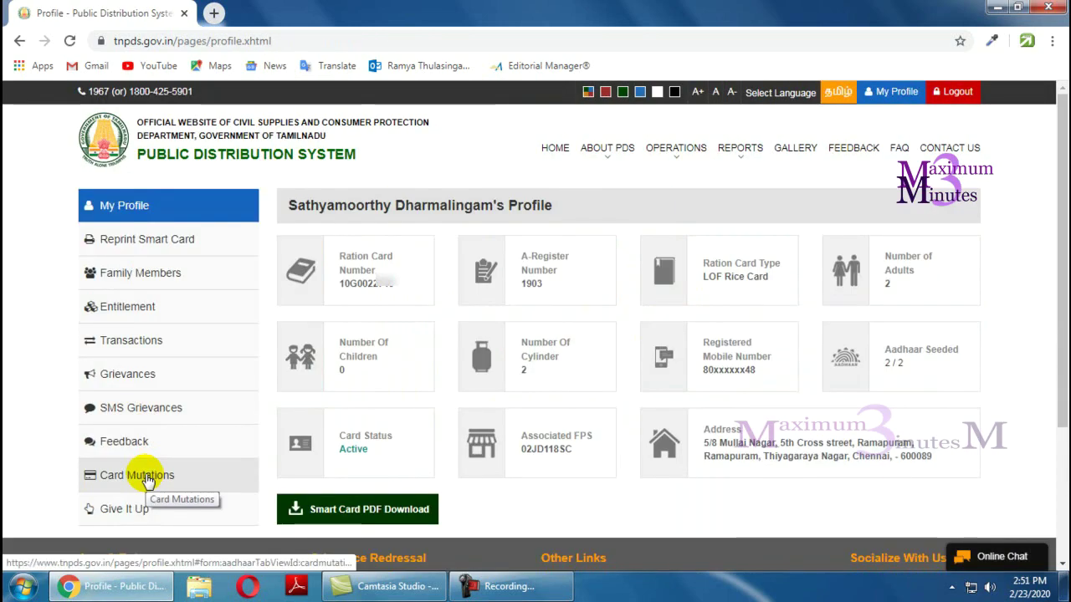
left_click(141, 475)
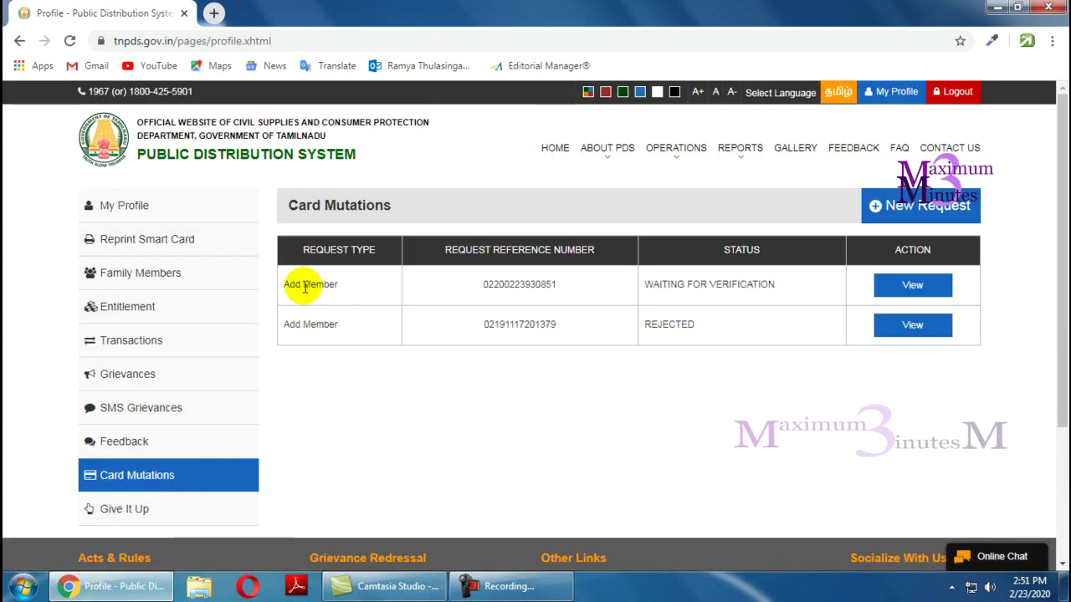
left_click(918, 285)
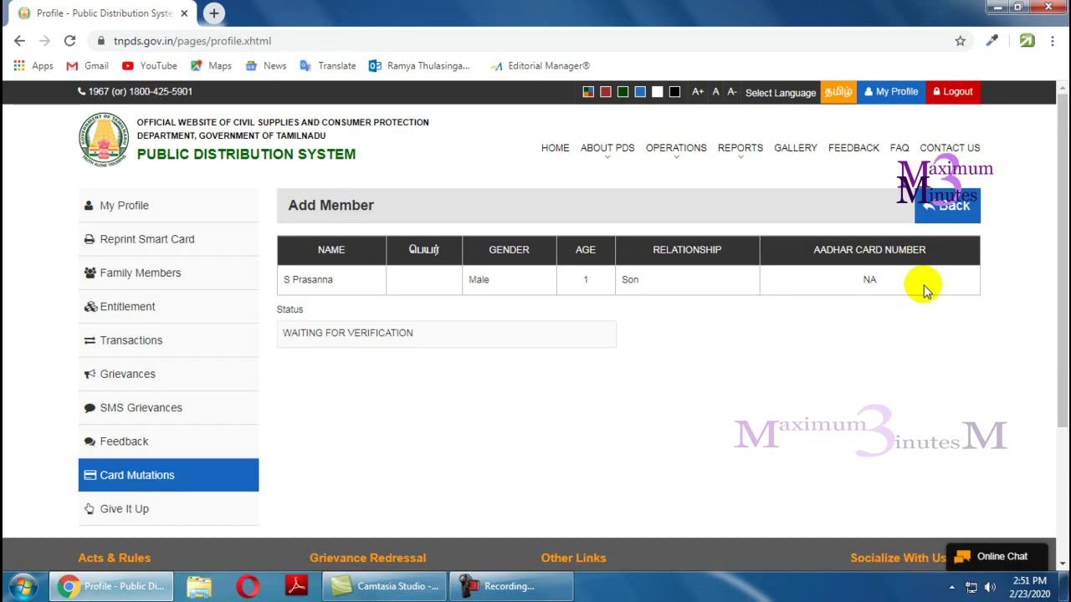